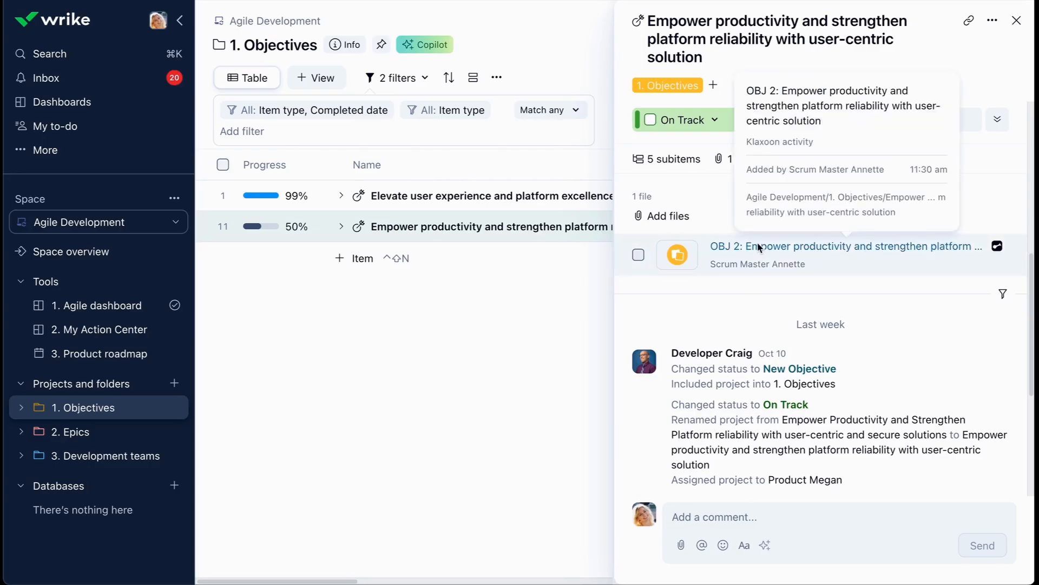
- Open the OBJ 2 Klaxoon board and copy the internal share link of the Agile dashboard's "Completed story points this sprint" widget
{"action": "left_click", "coordinate": [760, 248]}
{"action": "left_click", "coordinate": [122, 308]}
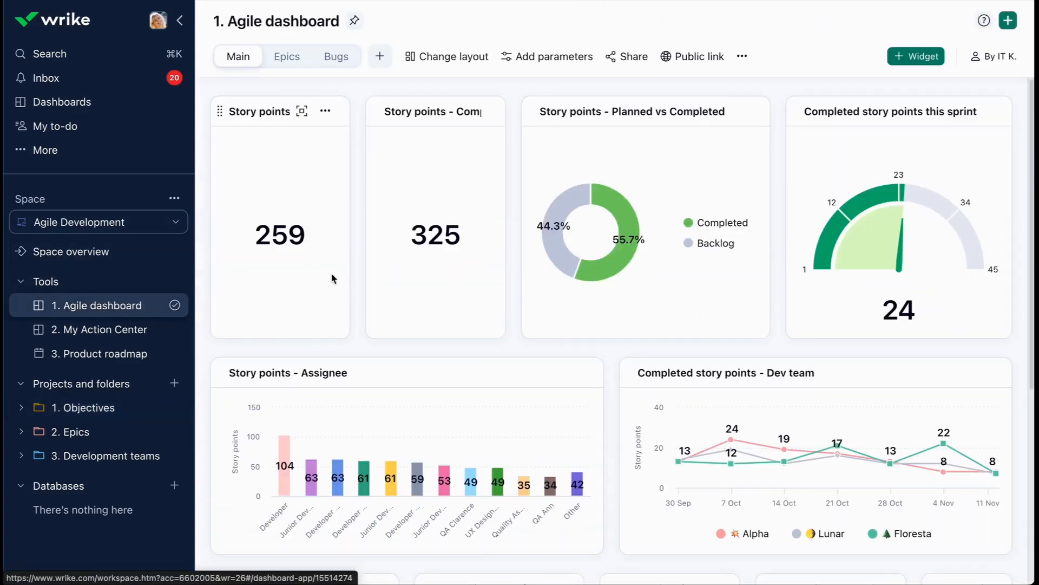
{"action": "left_click", "coordinate": [987, 113]}
{"action": "left_click", "coordinate": [908, 214]}
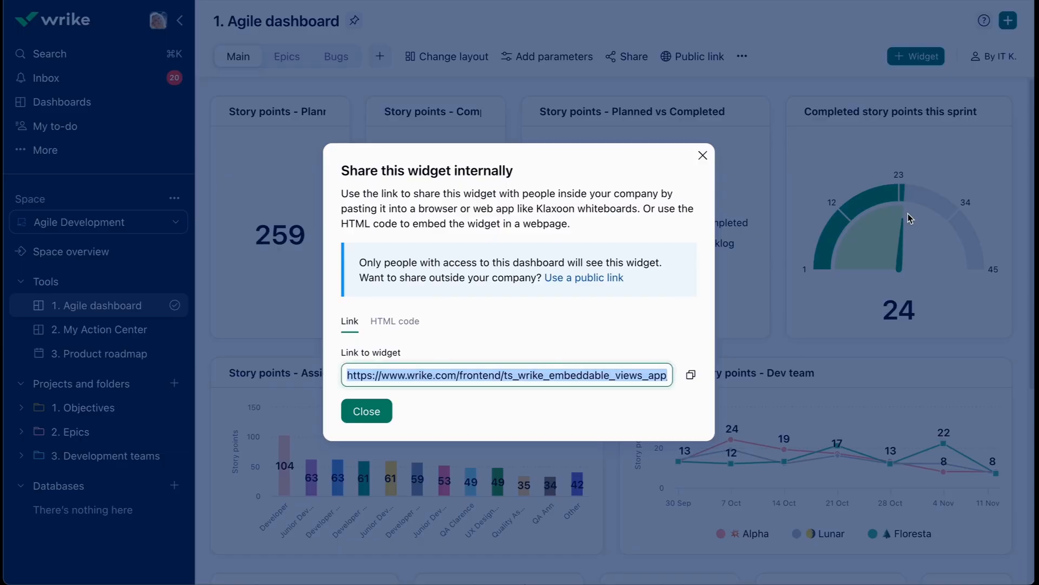
{"action": "left_click", "coordinate": [691, 375]}
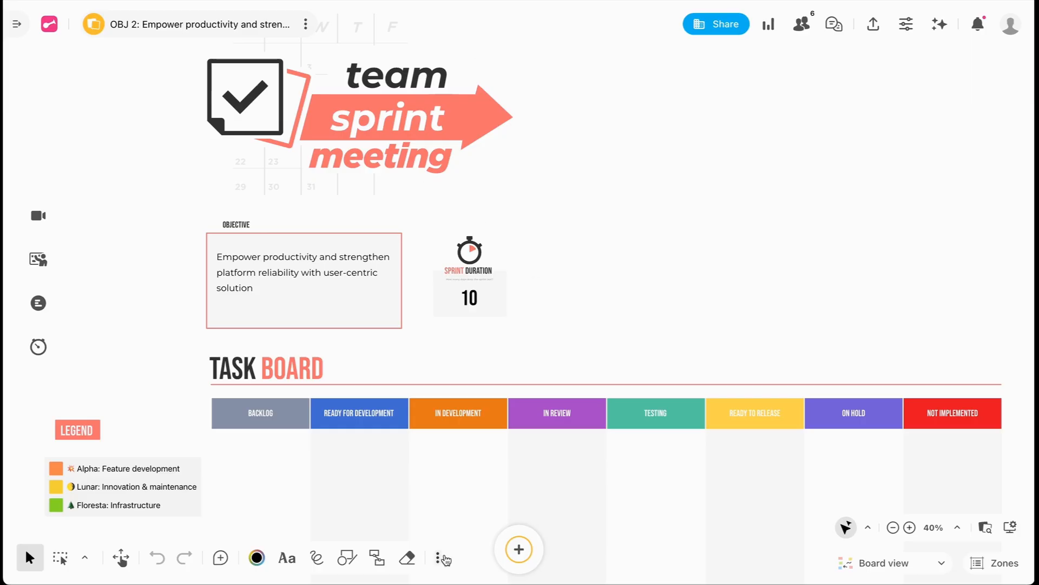
- Switch to the Klaxoon board and insert a Wrike dashboard widget from the copied link
{"action": "left_click", "coordinate": [440, 558]}
{"action": "left_click", "coordinate": [420, 480]}
{"action": "key", "text": "super+v"}
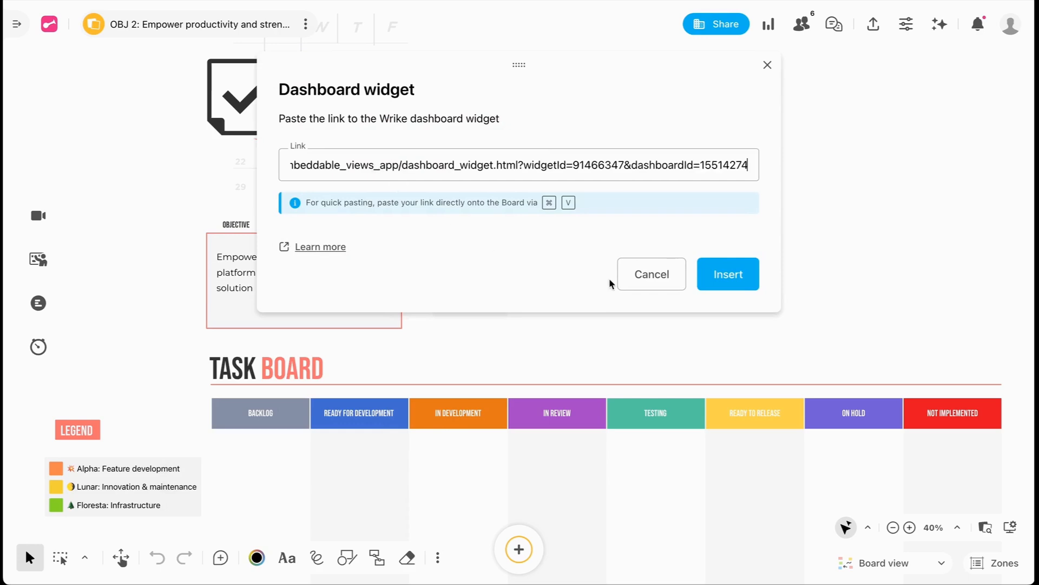
{"action": "left_click", "coordinate": [722, 277]}
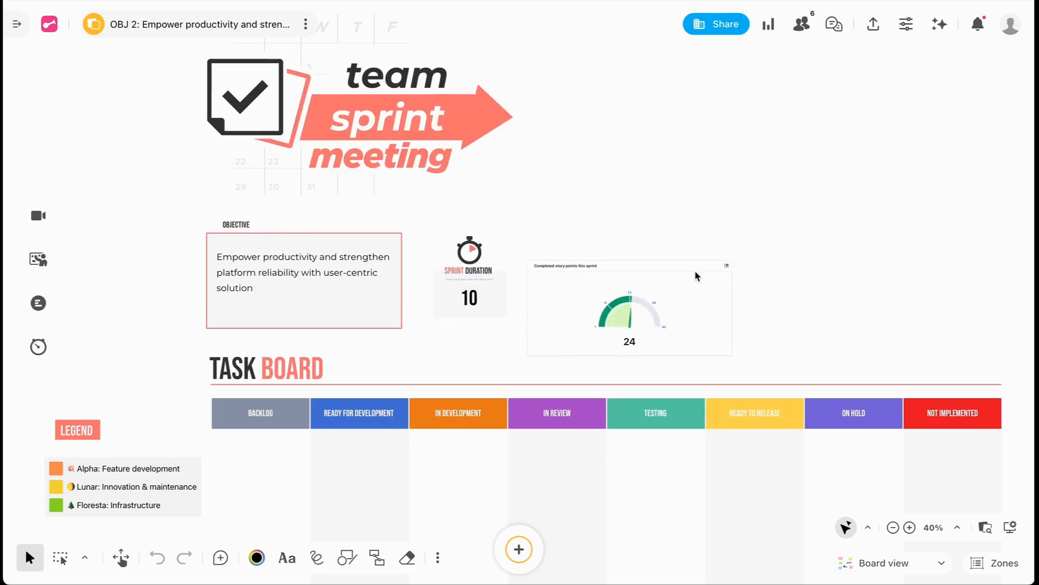
{"action": "left_click_drag", "start_coordinate": [838, 199], "coordinate": [725, 205]}
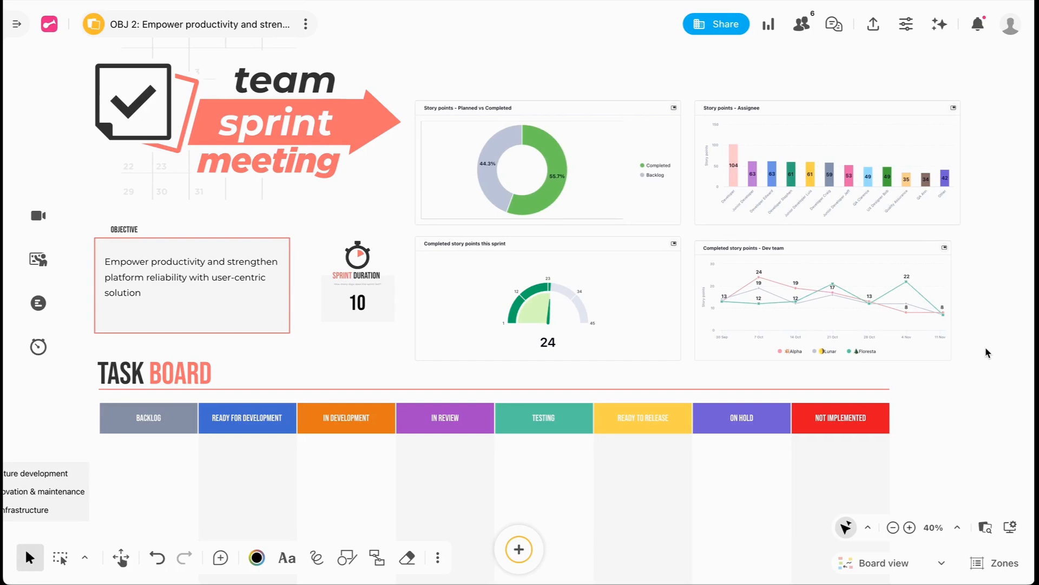
- Import all listed Wrike items of the Agile Development space's "Improve user experience" project onto the task board
{"action": "left_click_drag", "start_coordinate": [943, 468], "coordinate": [1016, 160]}
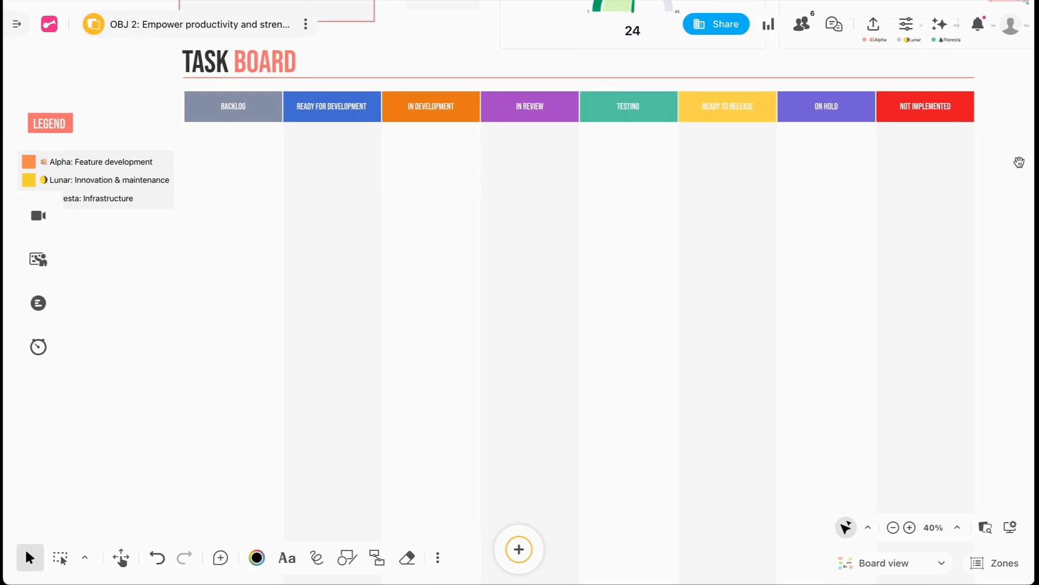
{"action": "left_click", "coordinate": [437, 558]}
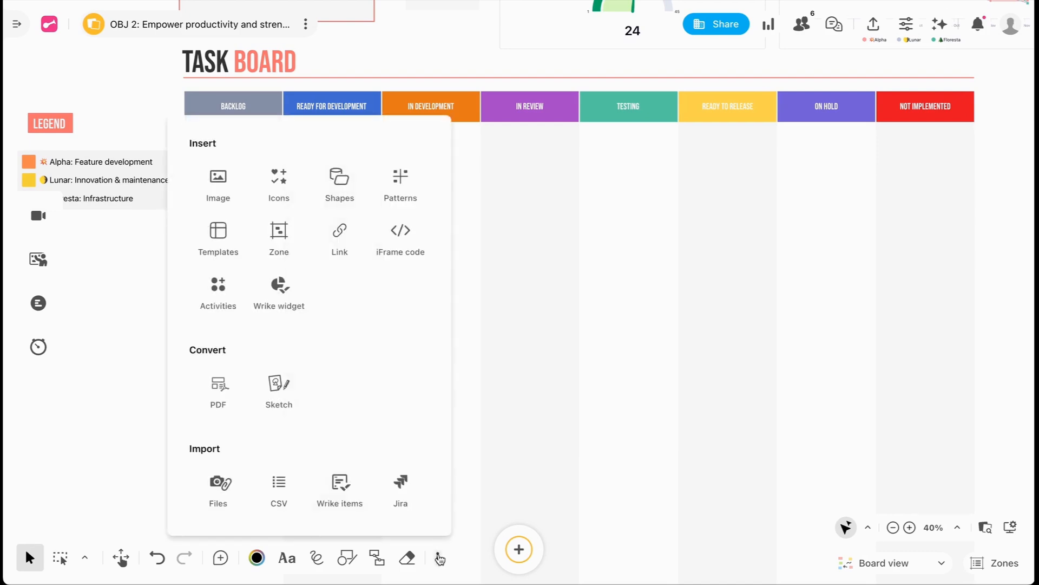
{"action": "left_click", "coordinate": [349, 496]}
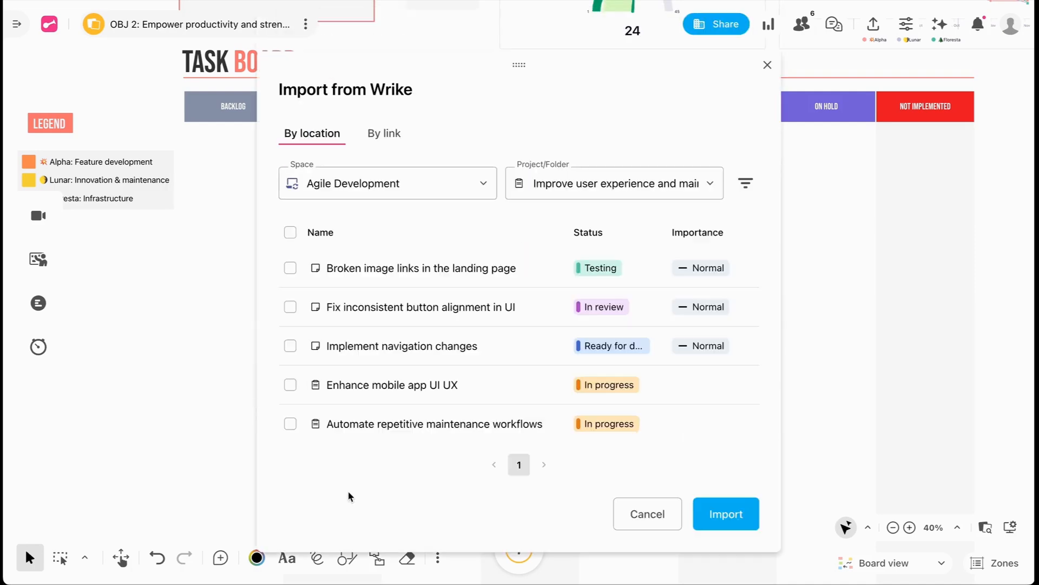
{"action": "left_click", "coordinate": [291, 233]}
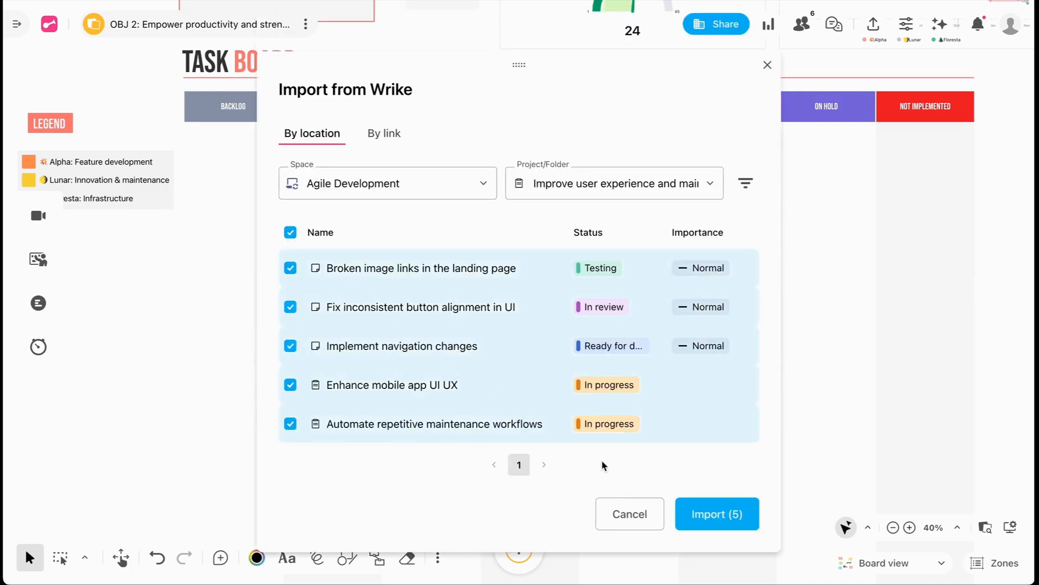
{"action": "left_click", "coordinate": [698, 514]}
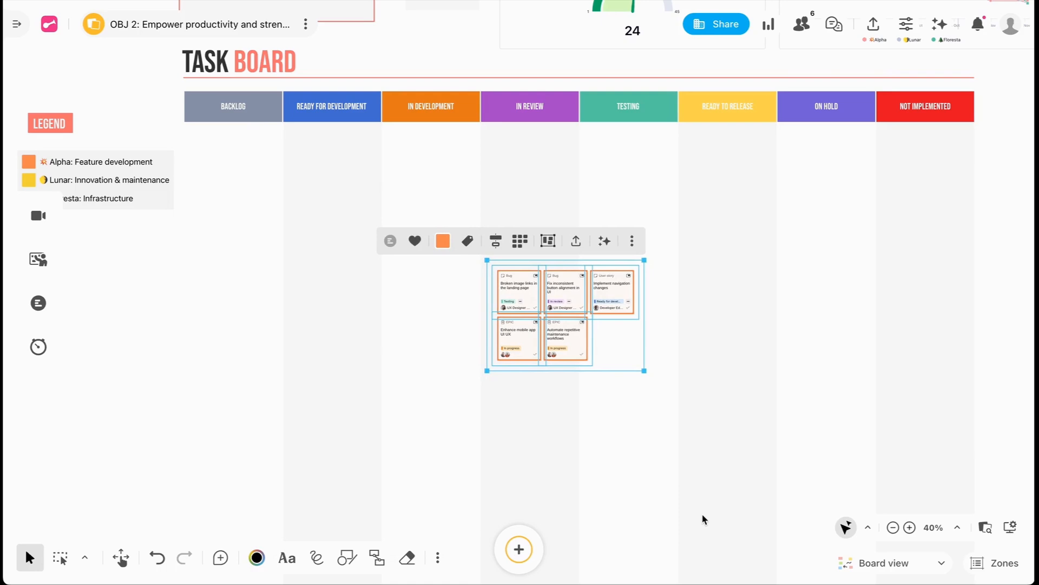
{"action": "left_click", "coordinate": [658, 511]}
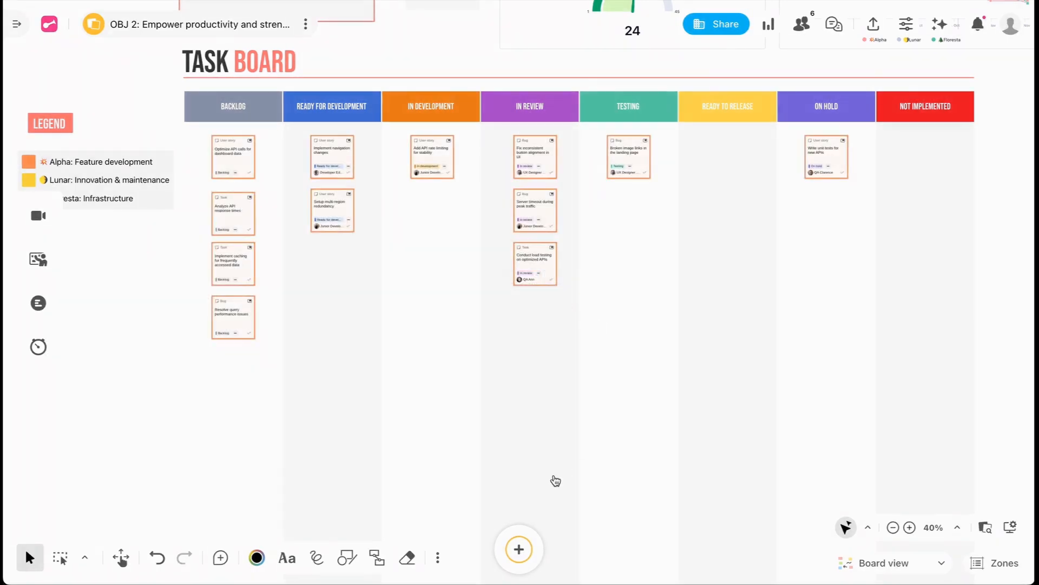
- Convert the three orange sticky notes below the backlog cards to Wrike user stories in the Agile Development space's Backlog folder
{"action": "scroll", "coordinate": [360, 163], "scroll_direction": "up", "scroll_amount": 6}
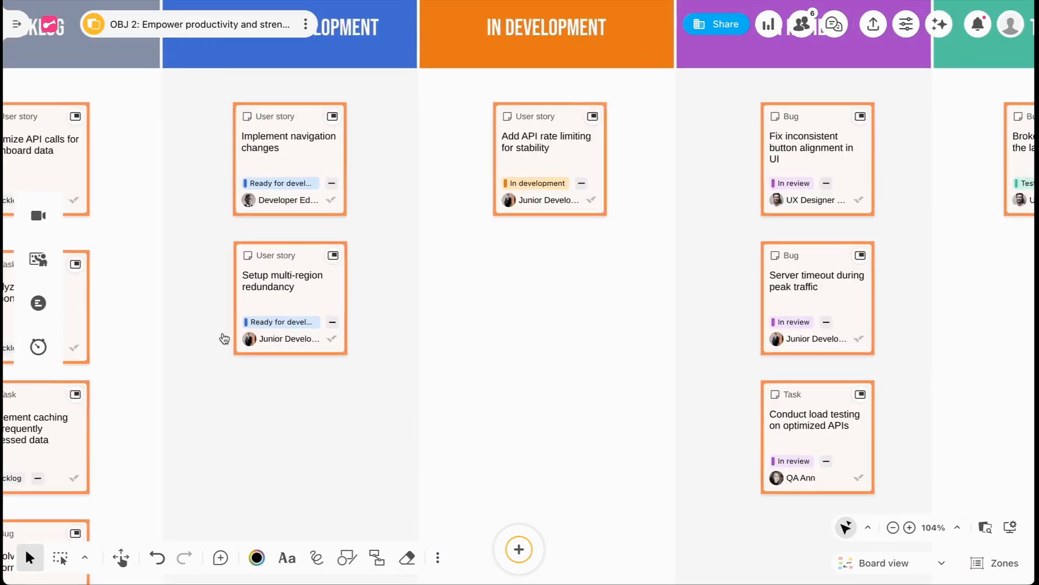
{"action": "left_click_drag", "start_coordinate": [224, 338], "coordinate": [457, 278]}
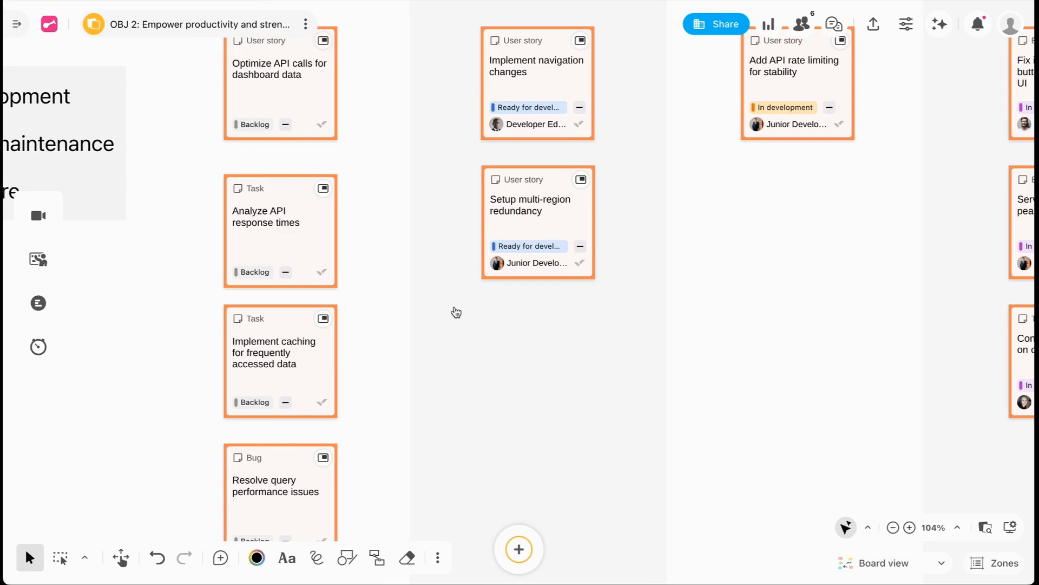
{"action": "scroll", "coordinate": [455, 322], "scroll_direction": "down", "scroll_amount": 10}
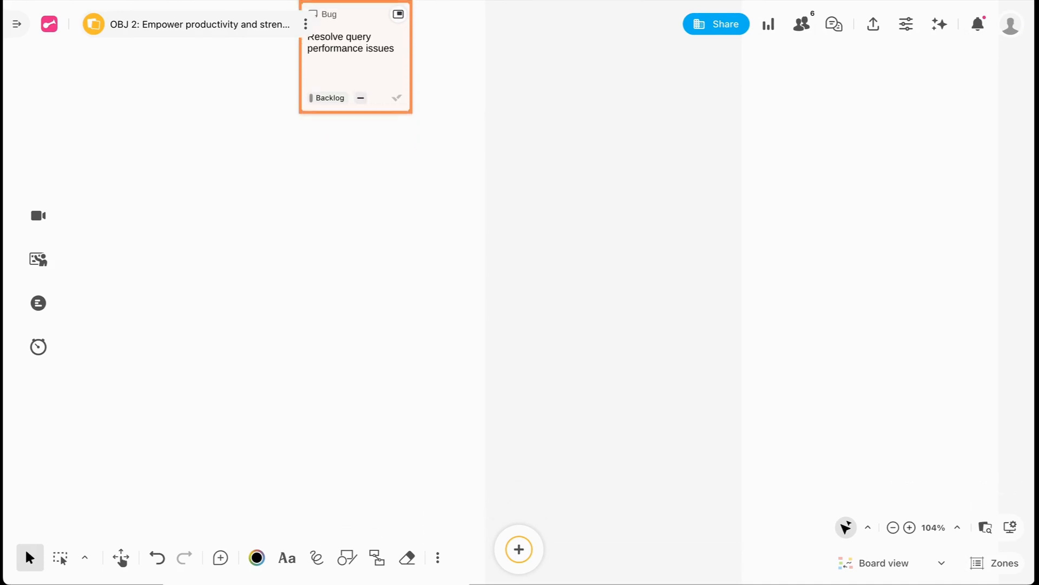
{"action": "left_click_drag", "start_coordinate": [355, 57], "coordinate": [356, 55]}
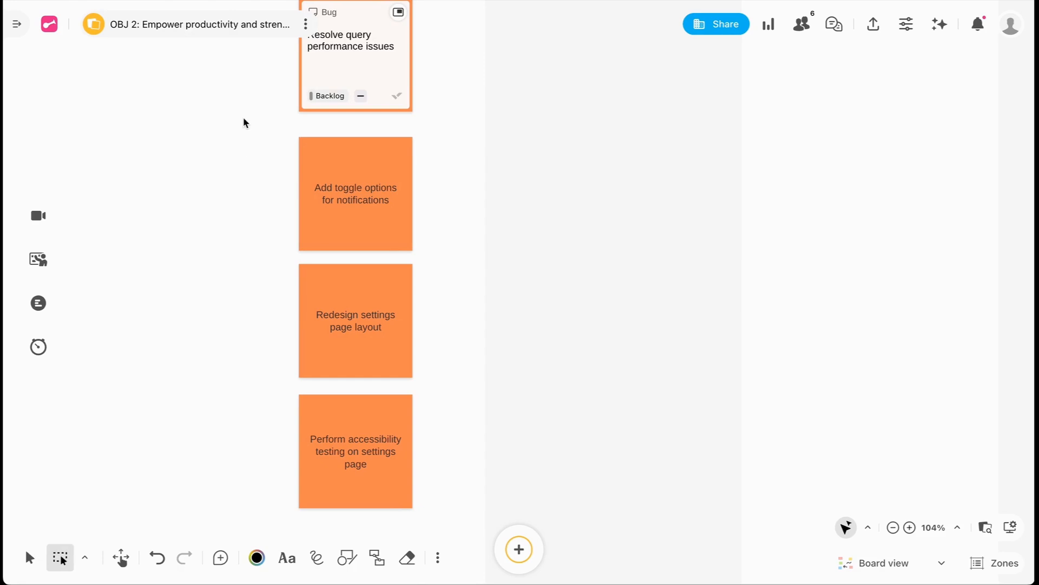
{"action": "left_click_drag", "start_coordinate": [244, 121], "coordinate": [453, 534]}
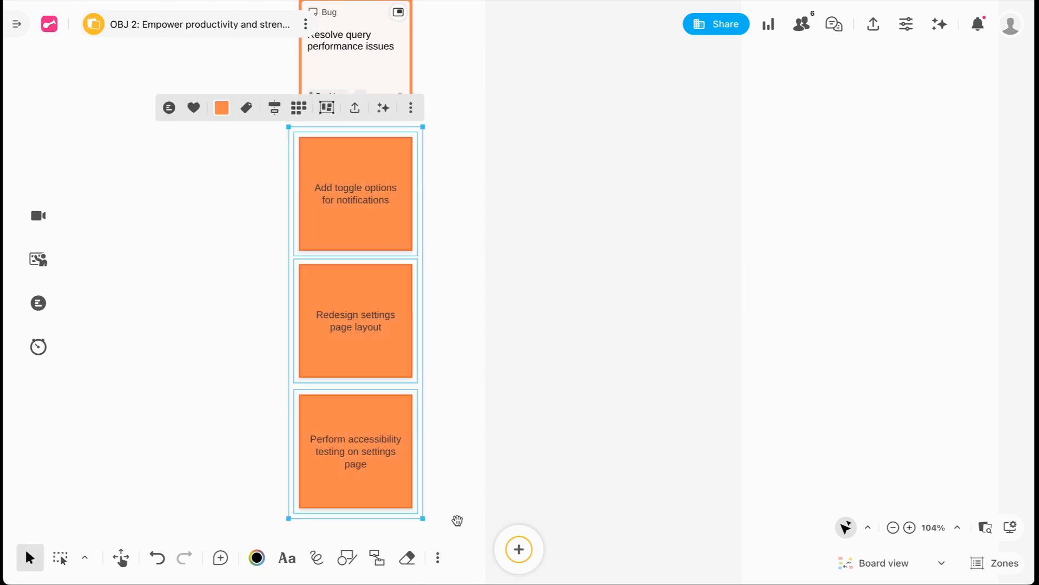
{"action": "left_click", "coordinate": [411, 111]}
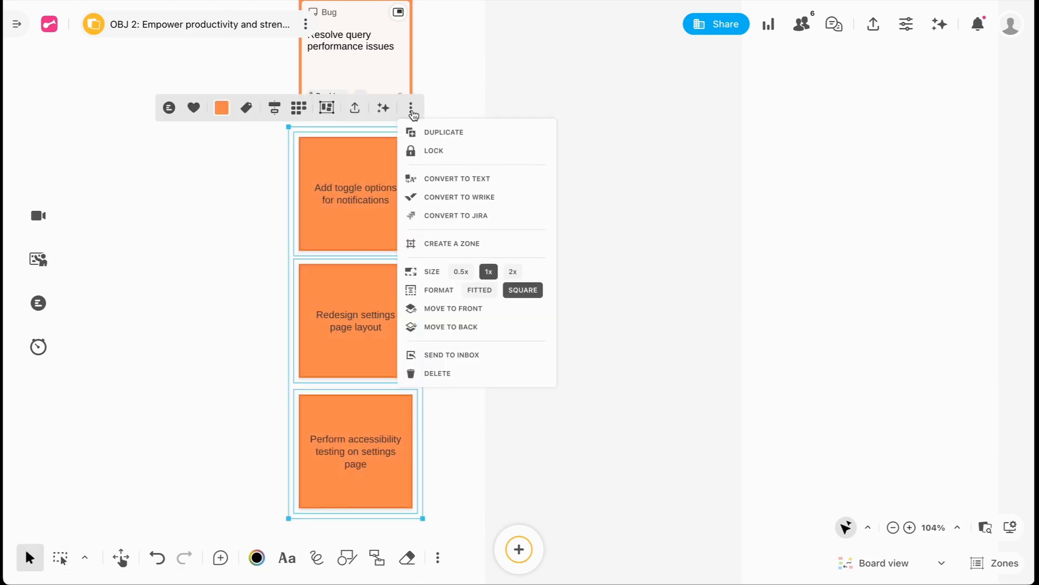
{"action": "left_click", "coordinate": [528, 201]}
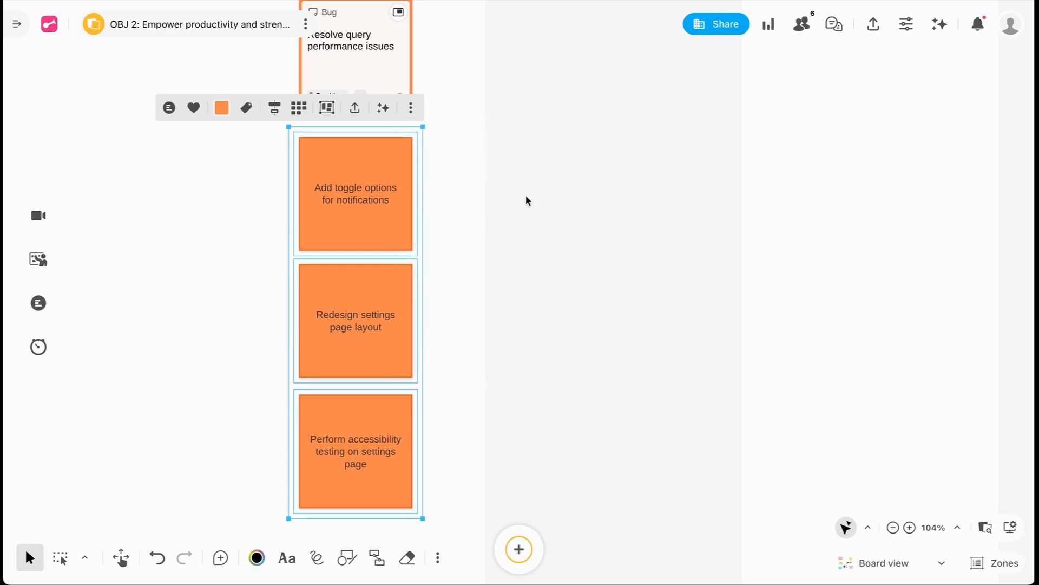
{"action": "left_click", "coordinate": [657, 189]}
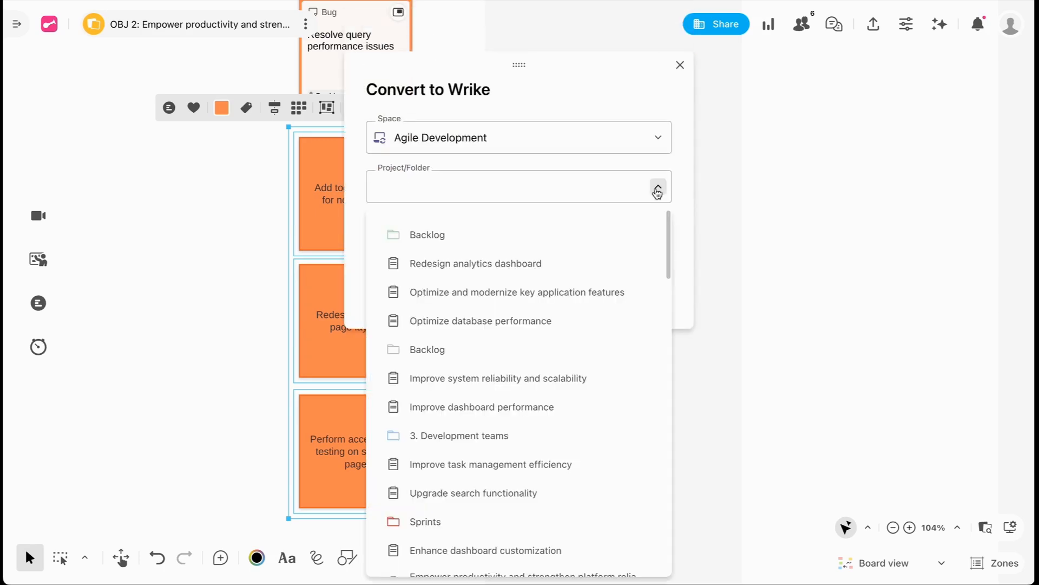
{"action": "left_click", "coordinate": [469, 234]}
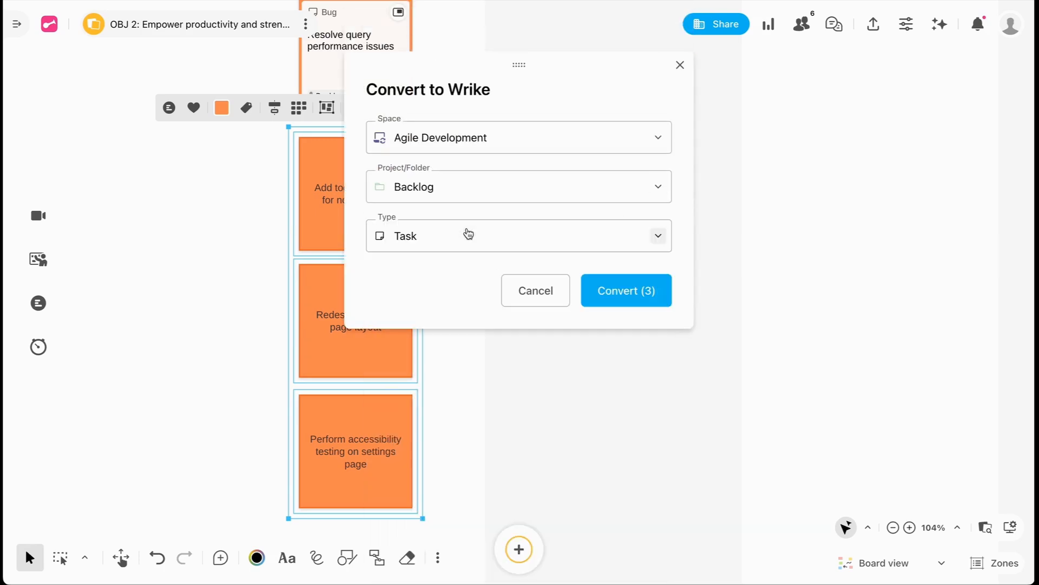
{"action": "left_click", "coordinate": [659, 238]}
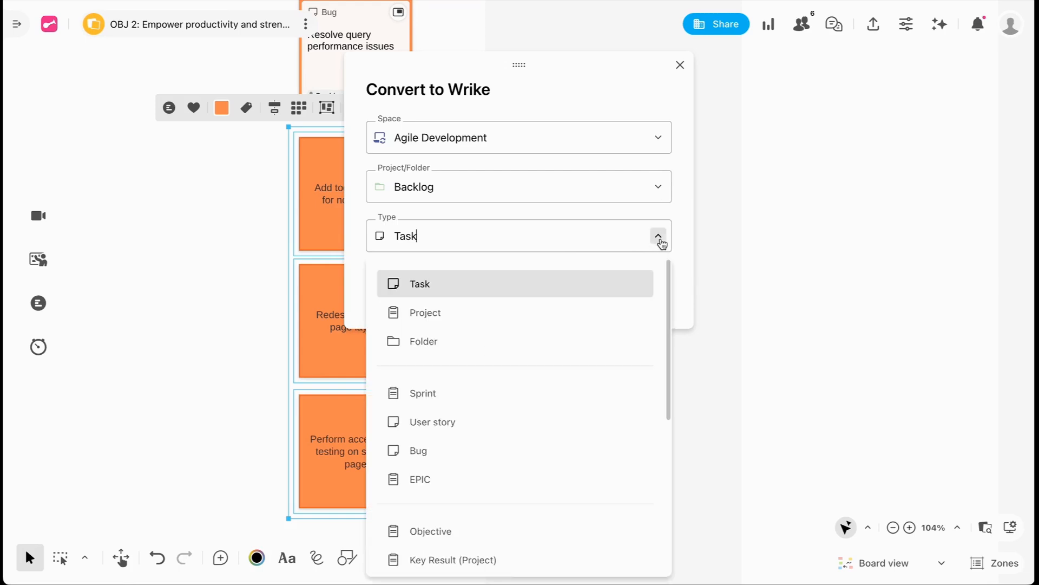
{"action": "left_click", "coordinate": [533, 421]}
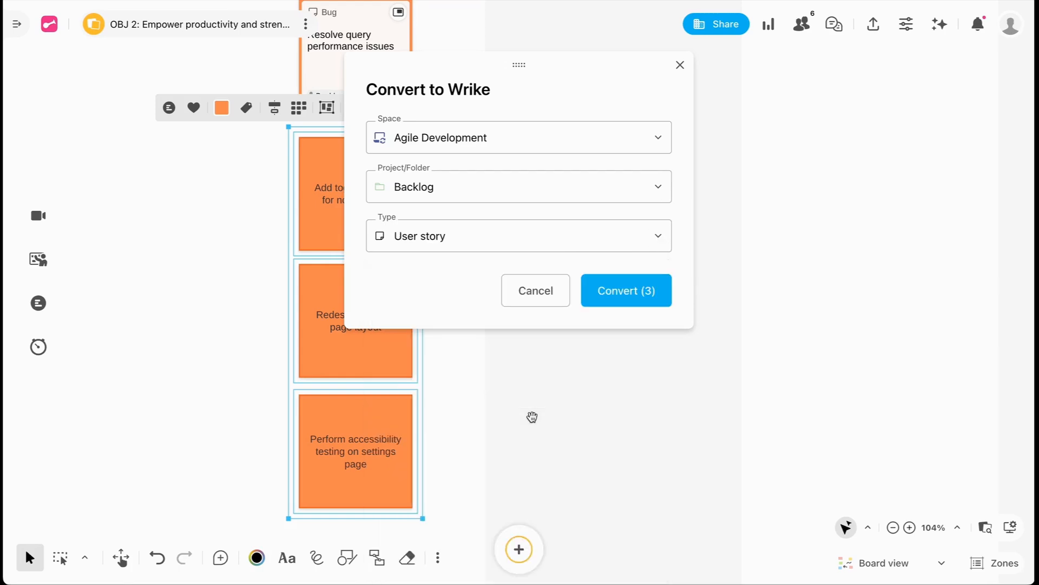
{"action": "left_click", "coordinate": [620, 295]}
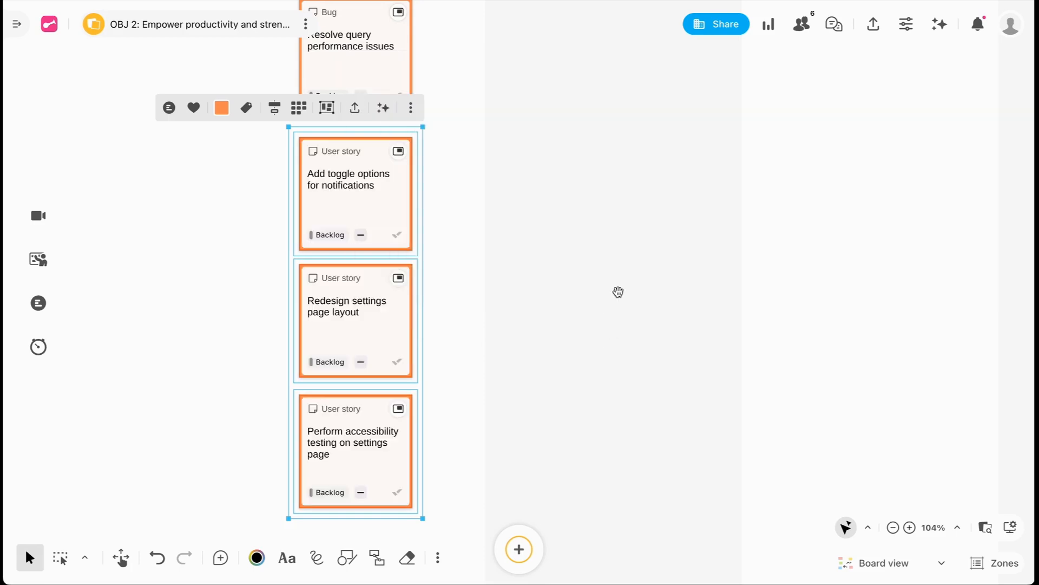
{"action": "left_click", "coordinate": [457, 287]}
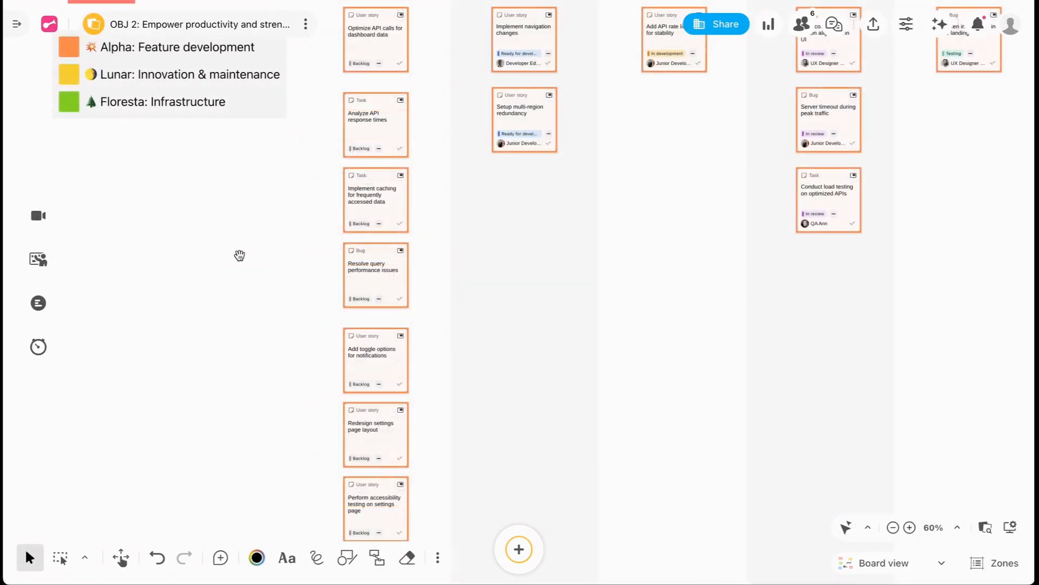
- Launch a dot-voting session named "Backlog > Ready for Development", toggling its option to start a presentation at launch
{"action": "left_click", "coordinate": [38, 309]}
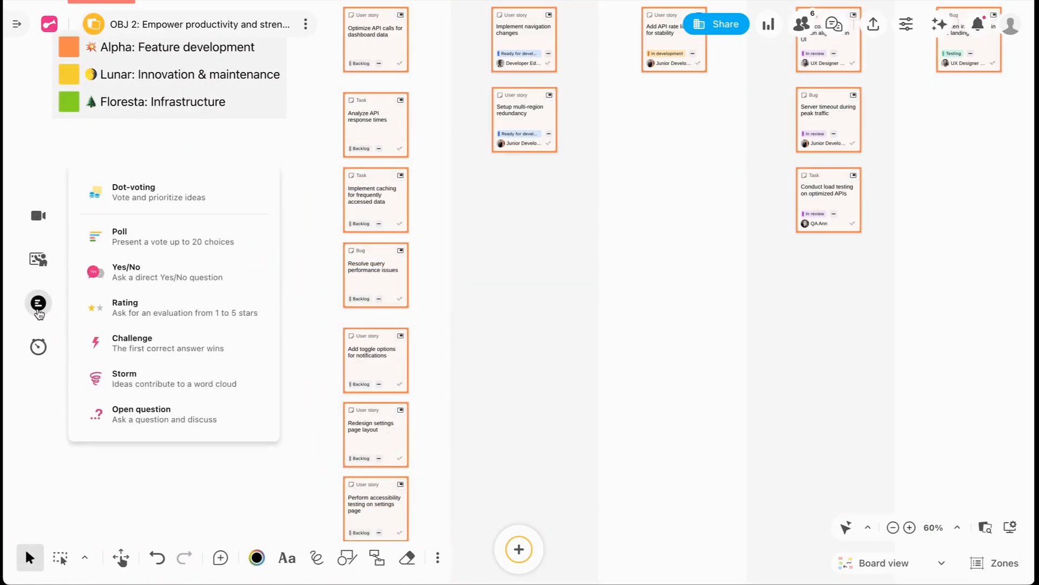
{"action": "left_click", "coordinate": [232, 196]}
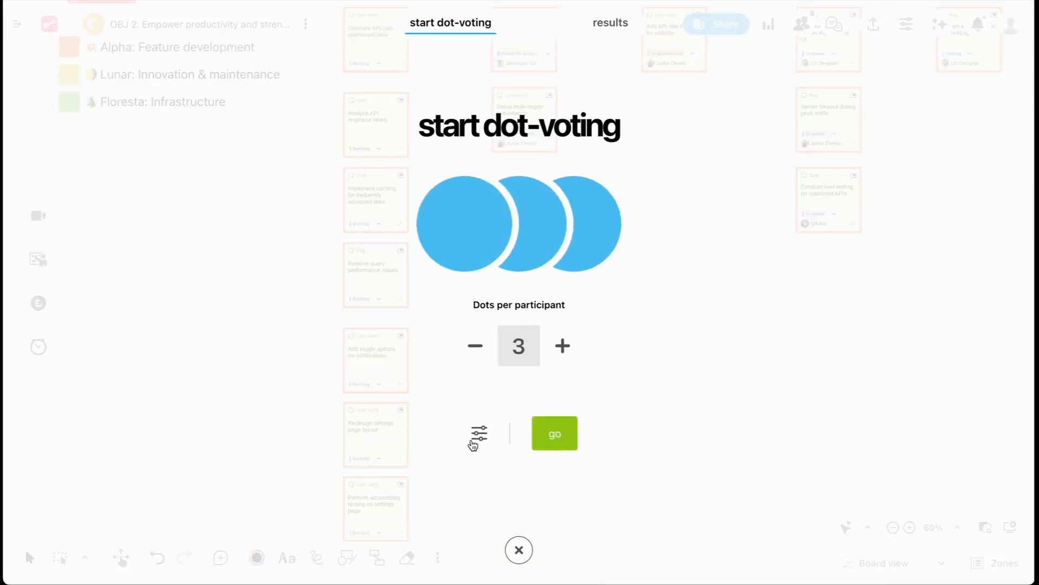
{"action": "left_click", "coordinate": [479, 433]}
{"action": "left_click", "coordinate": [480, 213]}
{"action": "type", "text": "Backlog > Ready for Development"}
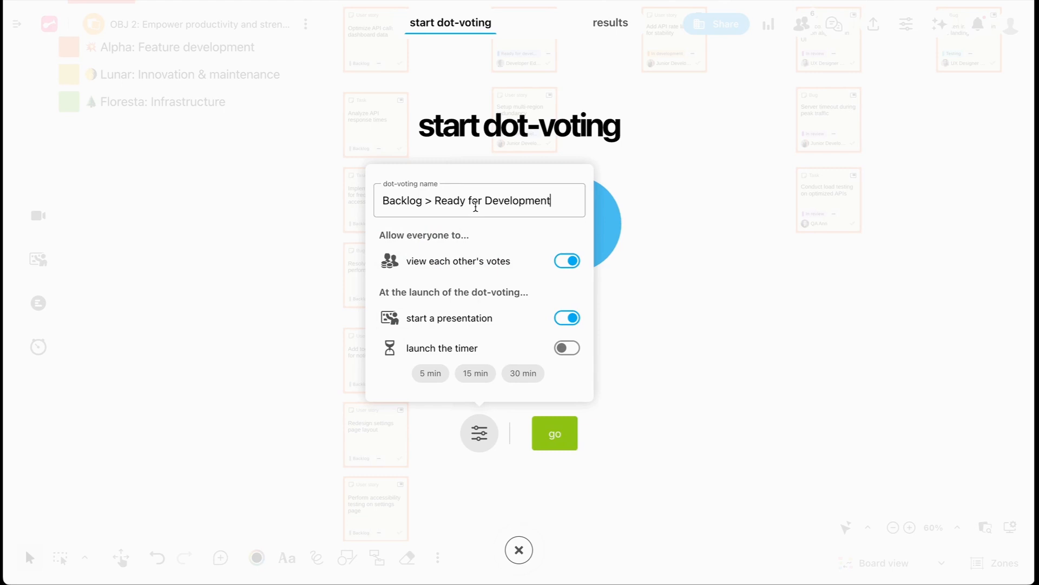
{"action": "left_click", "coordinate": [567, 319]}
{"action": "left_click", "coordinate": [561, 441]}
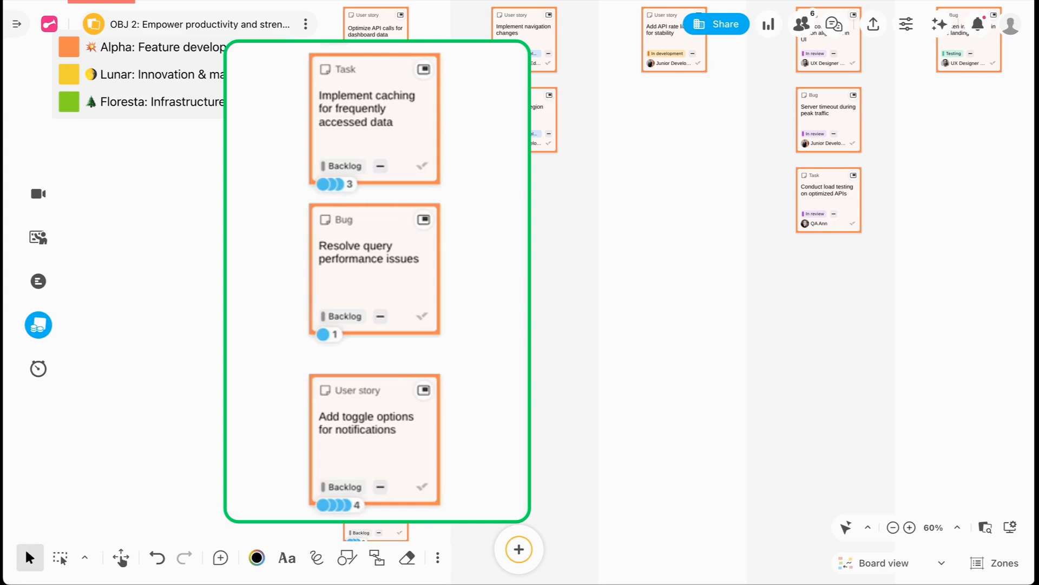
- End the dot-voting session, review its top 3 ranking and return to the board
{"action": "left_click", "coordinate": [41, 325]}
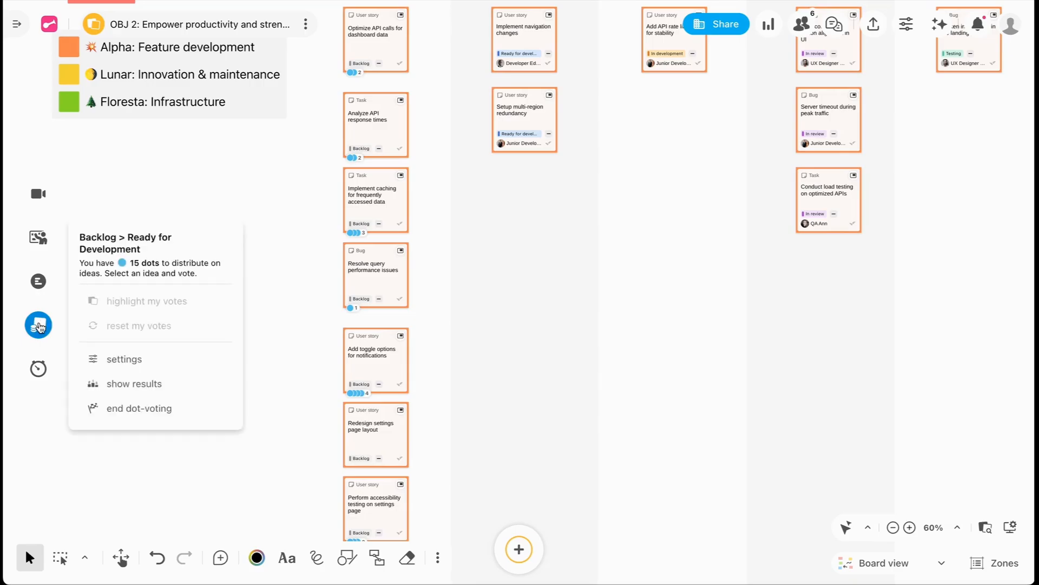
{"action": "left_click", "coordinate": [173, 421]}
{"action": "left_click", "coordinate": [654, 196]}
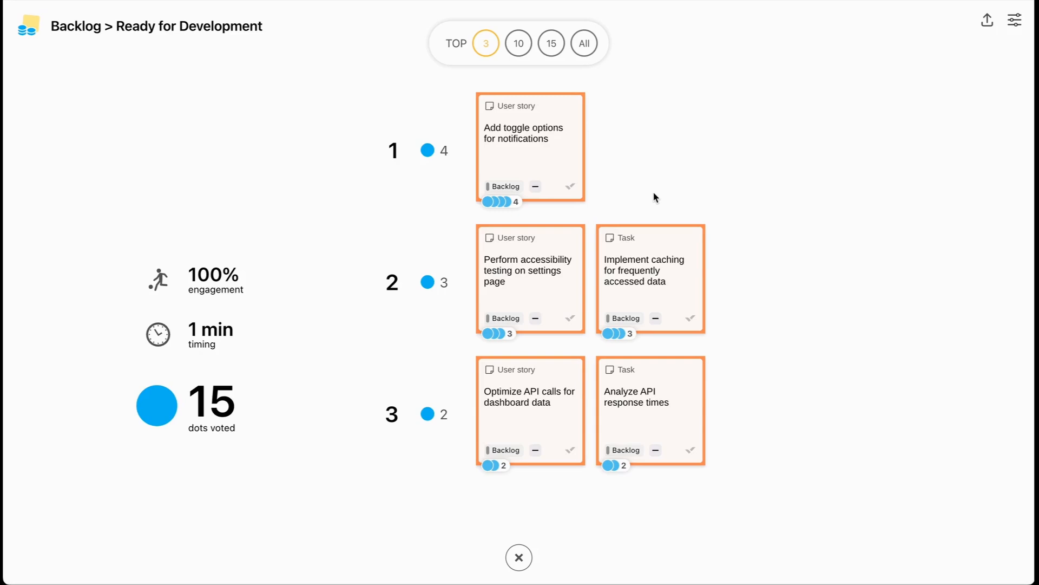
{"action": "left_click", "coordinate": [519, 557]}
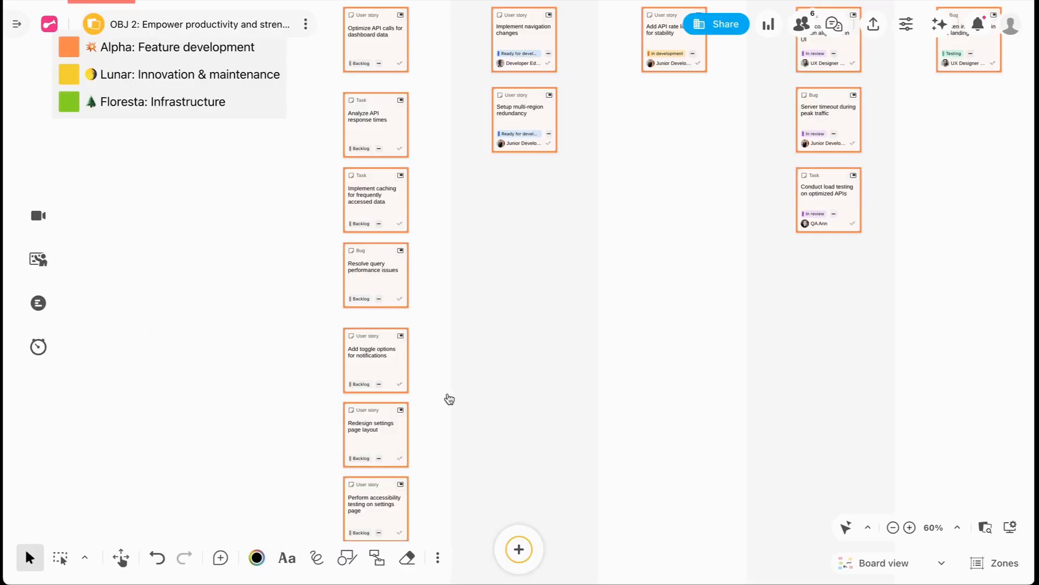
- Move the cards "Add toggle options for notifications", "Implement caching for frequently accessed data" and "Perform accessibility testing on settings page" into the Ready for Development column
{"action": "left_click_drag", "start_coordinate": [384, 343], "coordinate": [532, 179]}
{"action": "left_click_drag", "start_coordinate": [376, 190], "coordinate": [524, 267]}
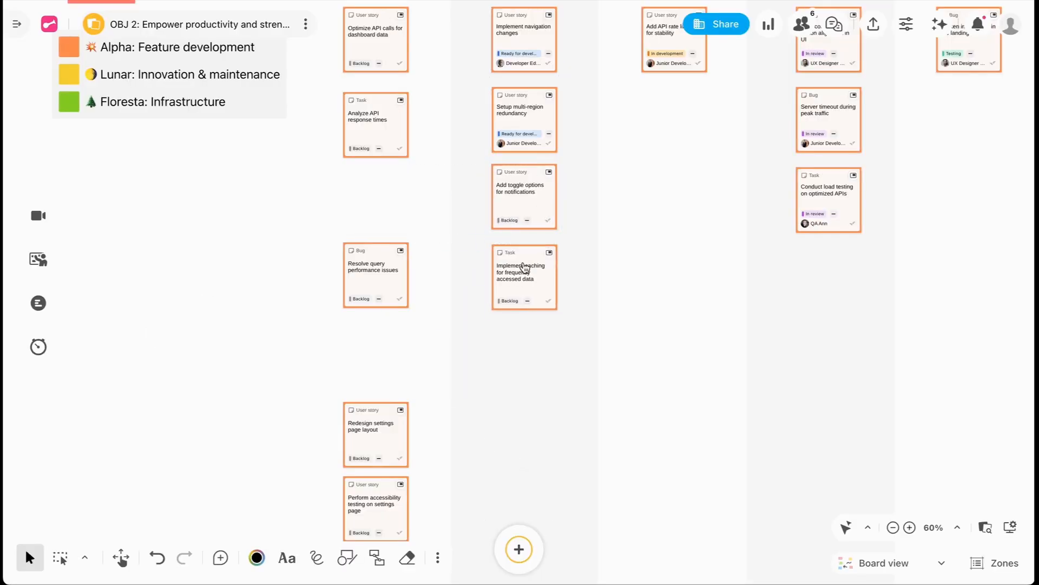
{"action": "left_click_drag", "start_coordinate": [401, 505], "coordinate": [538, 358]}
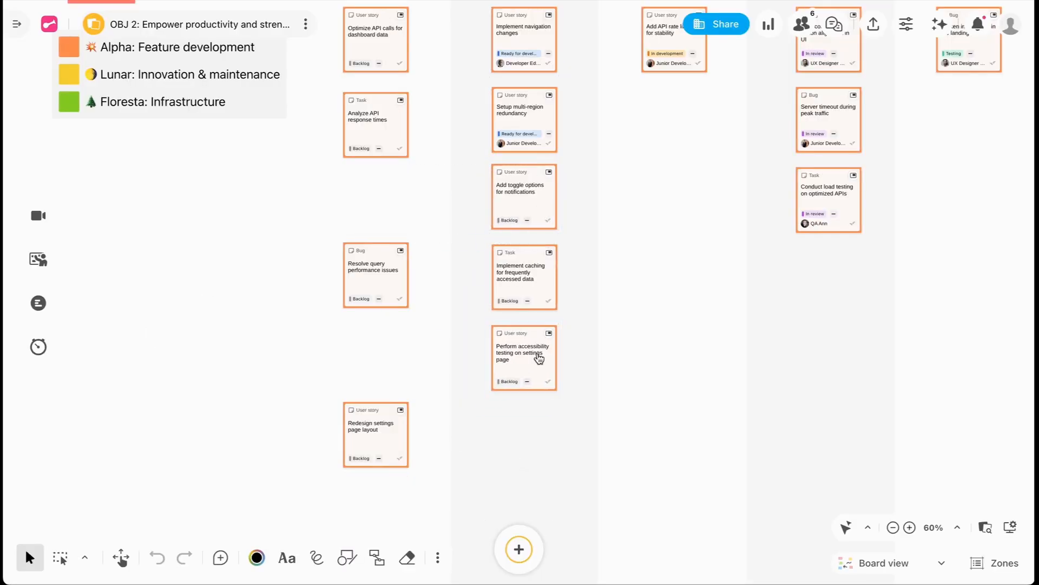
- Set the "Add toggle options for notifications" user story to Ready for development and assign it to the first suggested developer
{"action": "left_click", "coordinate": [555, 189]}
{"action": "left_click", "coordinate": [471, 140]}
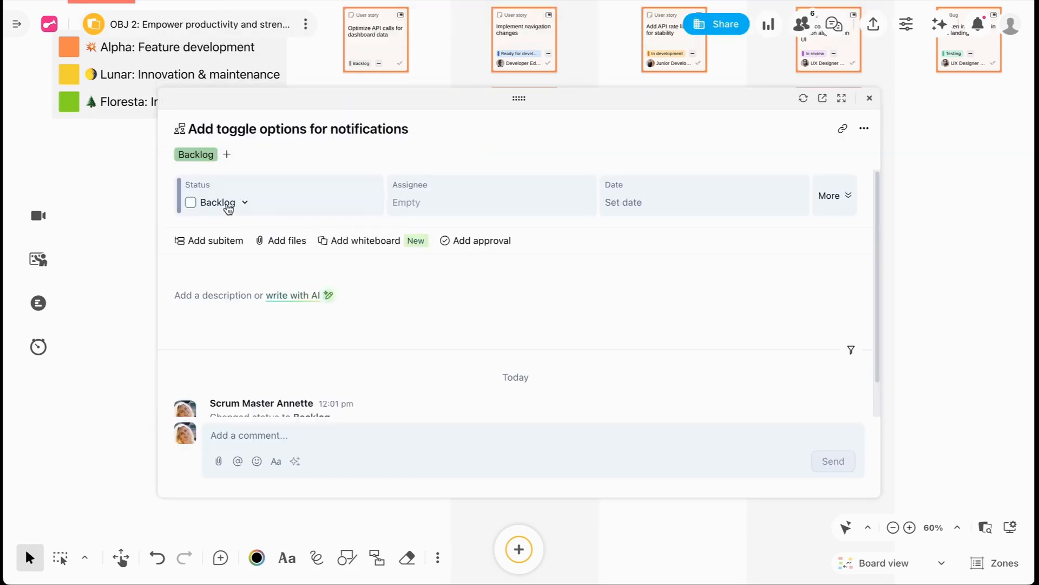
{"action": "left_click", "coordinate": [228, 204]}
{"action": "left_click", "coordinate": [246, 272]}
{"action": "left_click", "coordinate": [449, 203]}
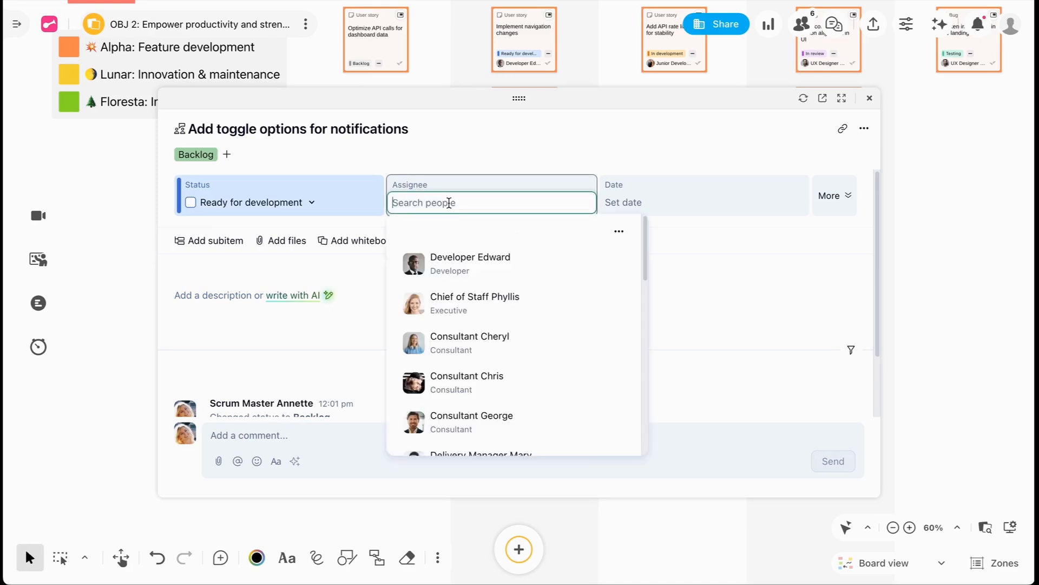
{"action": "left_click", "coordinate": [539, 258]}
- Add the "Add toggle options for notifications" story to Floresta's Sprints folder and return to the board
{"action": "left_click", "coordinate": [262, 161]}
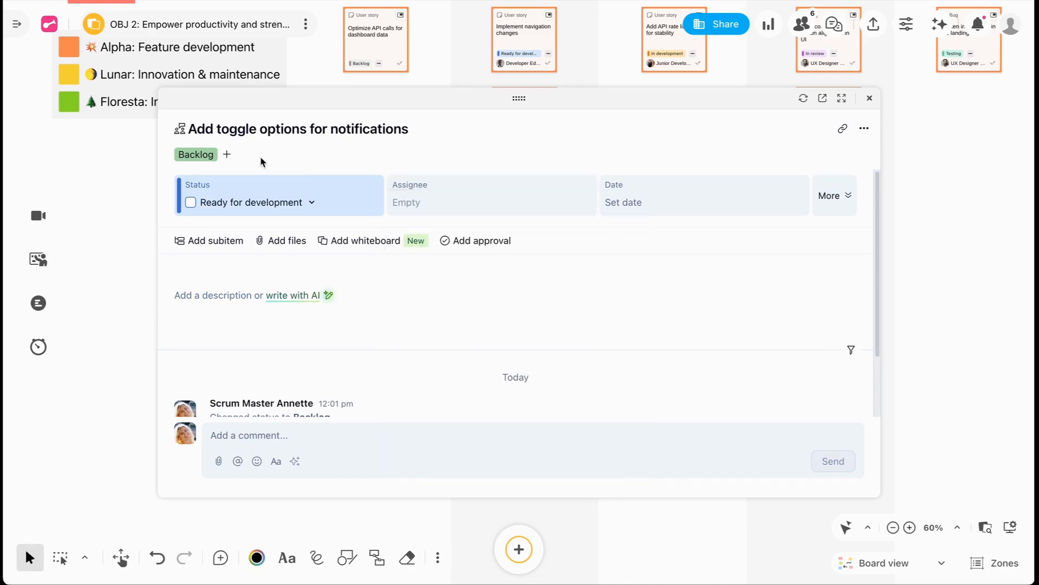
{"action": "left_click", "coordinate": [227, 155]}
{"action": "type", "text": "sprint"}
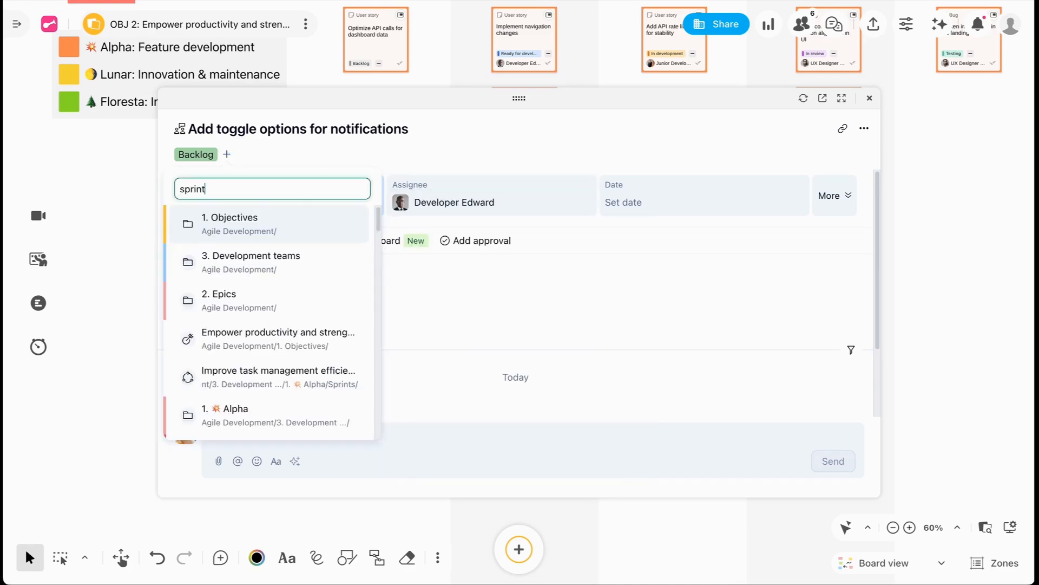
{"action": "left_click", "coordinate": [269, 296]}
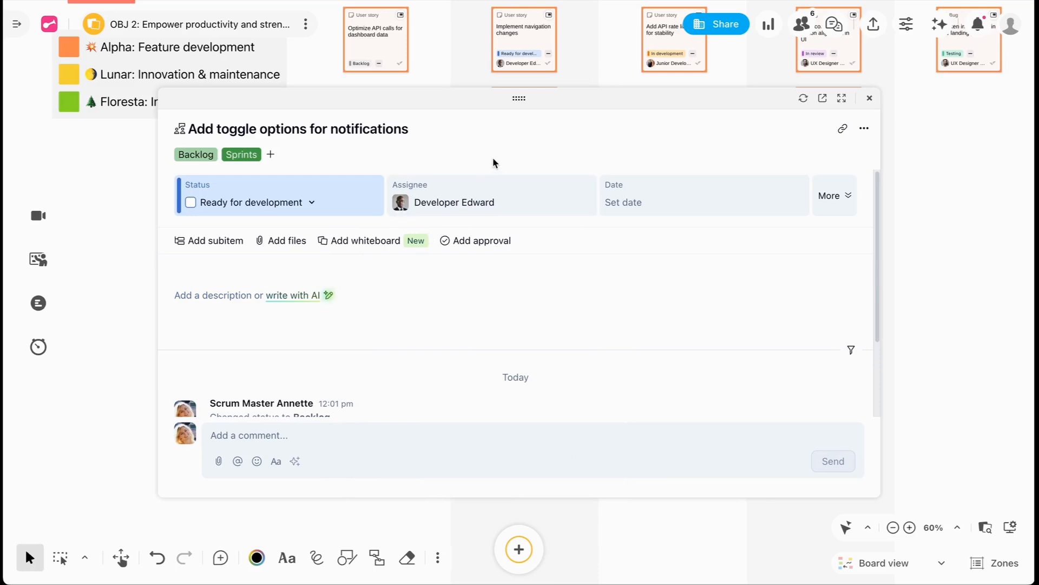
{"action": "left_click", "coordinate": [869, 98]}
{"action": "left_click", "coordinate": [671, 189]}
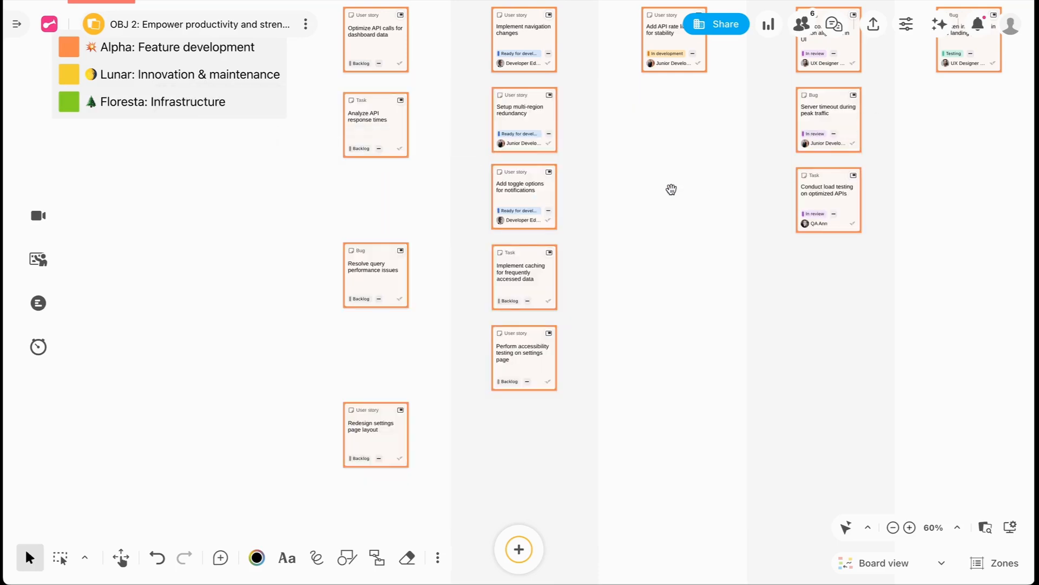
- Set the "Implement caching for frequently accessed data" task to Ready for development and assign the second developer matching "dev"
{"action": "left_click", "coordinate": [543, 273]}
{"action": "left_click", "coordinate": [447, 220]}
{"action": "left_click", "coordinate": [225, 208]}
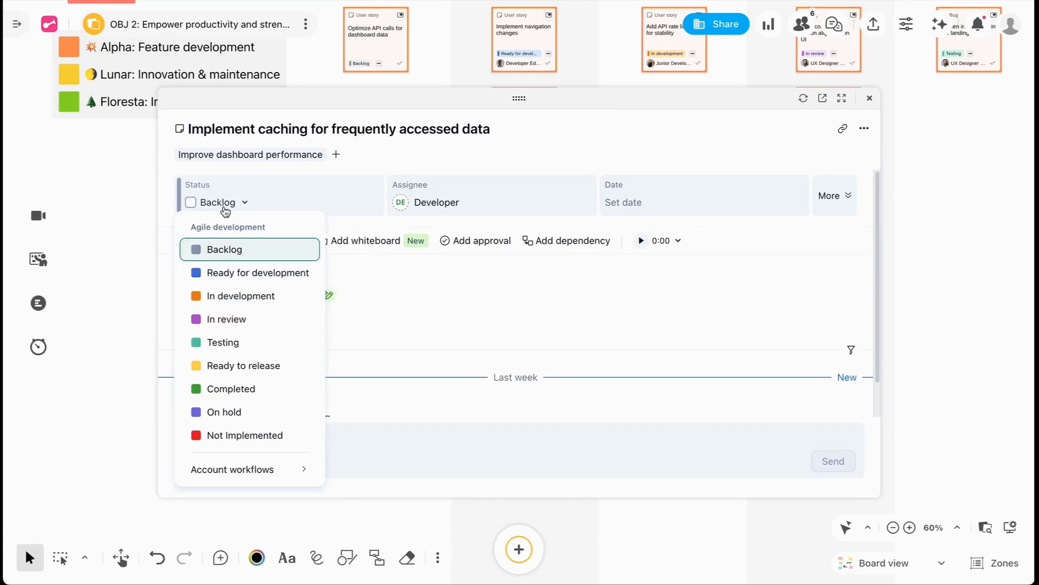
{"action": "left_click", "coordinate": [303, 269]}
{"action": "left_click", "coordinate": [457, 208]}
{"action": "left_click", "coordinate": [471, 203]}
{"action": "type", "text": "dev"}
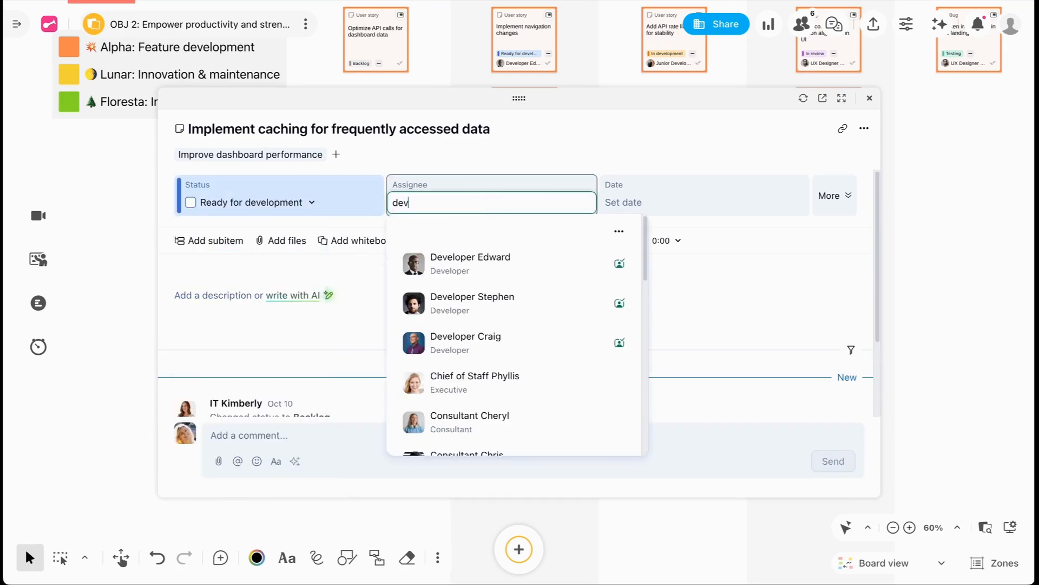
{"action": "left_click", "coordinate": [515, 296]}
- Add the "Implement caching for frequently accessed data" task to Alpha's Sprints folder and close its details
{"action": "left_click", "coordinate": [336, 155]}
{"action": "type", "text": "sprint"}
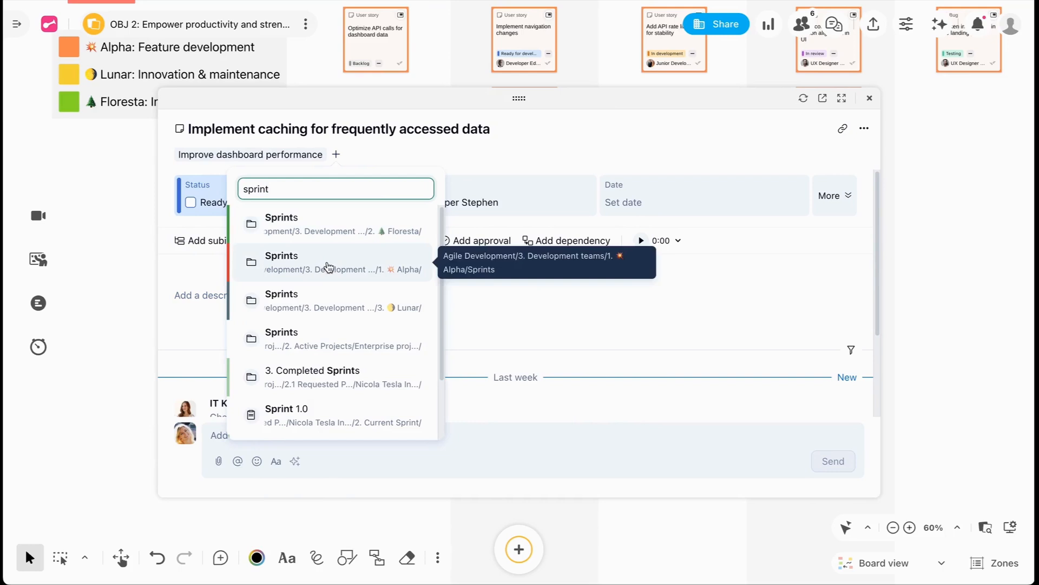
{"action": "left_click", "coordinate": [328, 266]}
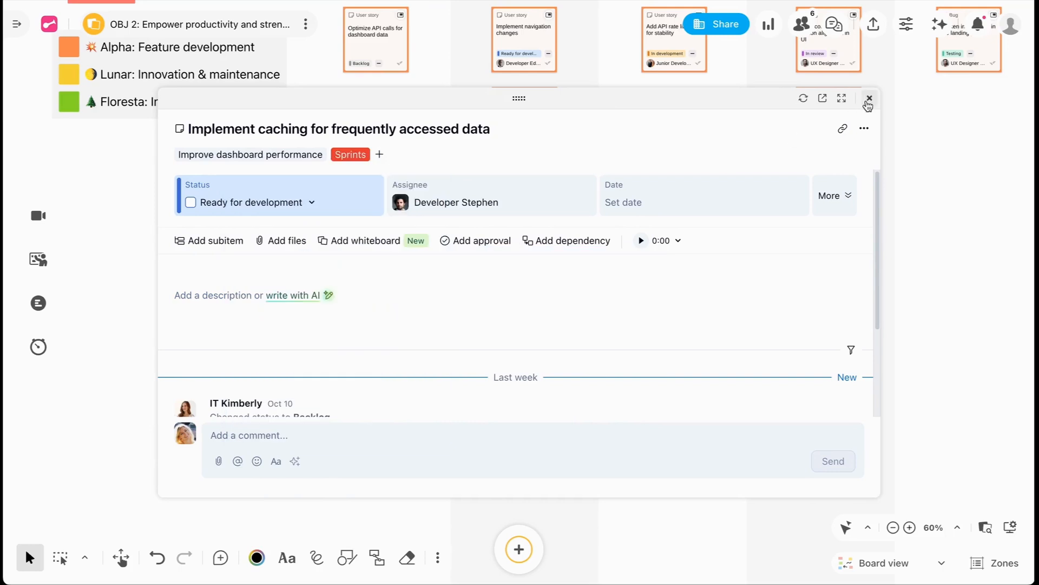
{"action": "left_click", "coordinate": [870, 98]}
- Set the "Perform accessibility testing on settings page" story to Ready for development and assign the same developer as the caching task
{"action": "left_click", "coordinate": [525, 368]}
{"action": "left_click", "coordinate": [470, 301]}
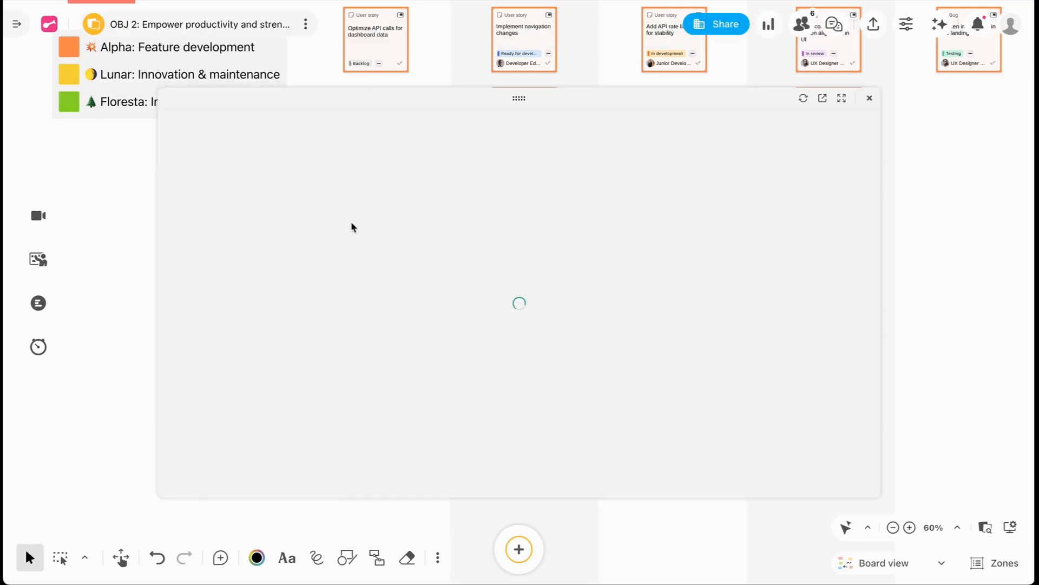
{"action": "left_click", "coordinate": [242, 204]}
{"action": "left_click", "coordinate": [373, 236]}
{"action": "left_click", "coordinate": [411, 201]}
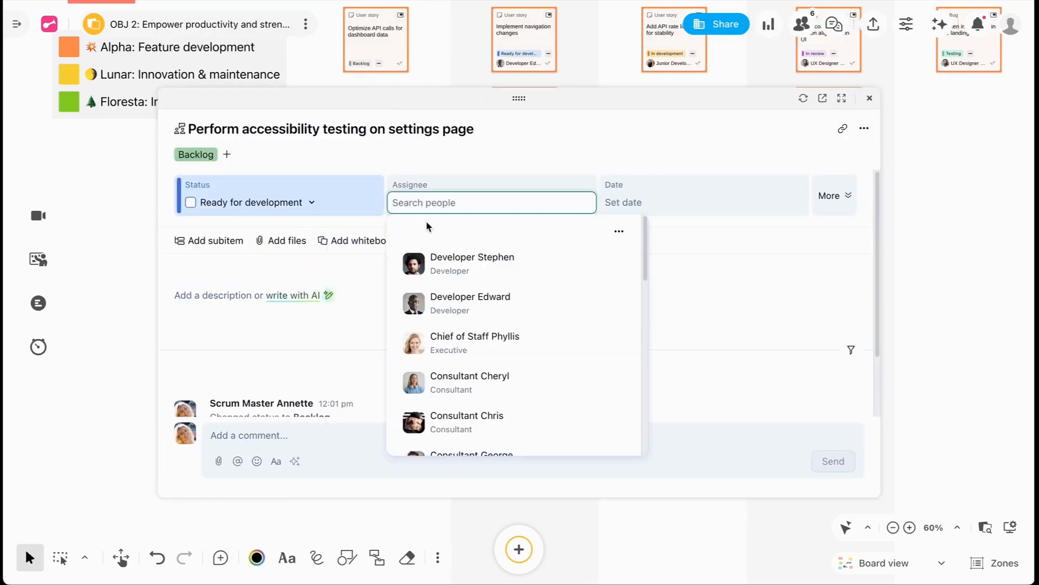
{"action": "left_click", "coordinate": [475, 258]}
- Add the "Perform accessibility testing on settings page" story to Floresta's Sprints folder and close its details
{"action": "left_click", "coordinate": [226, 154]}
{"action": "left_click", "coordinate": [226, 155]}
{"action": "type", "text": "sprint"}
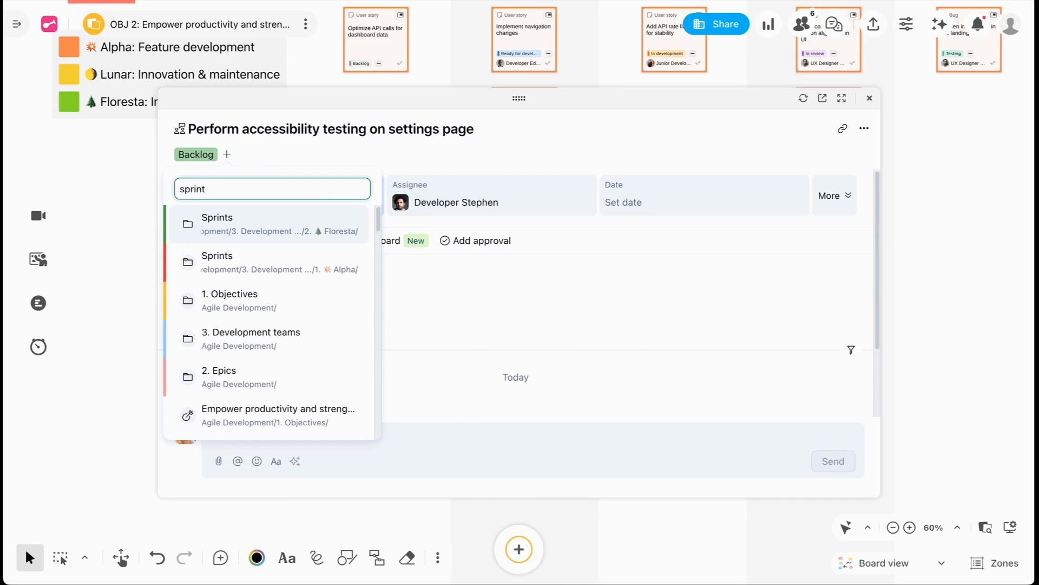
{"action": "left_click", "coordinate": [250, 222]}
{"action": "left_click", "coordinate": [869, 98]}
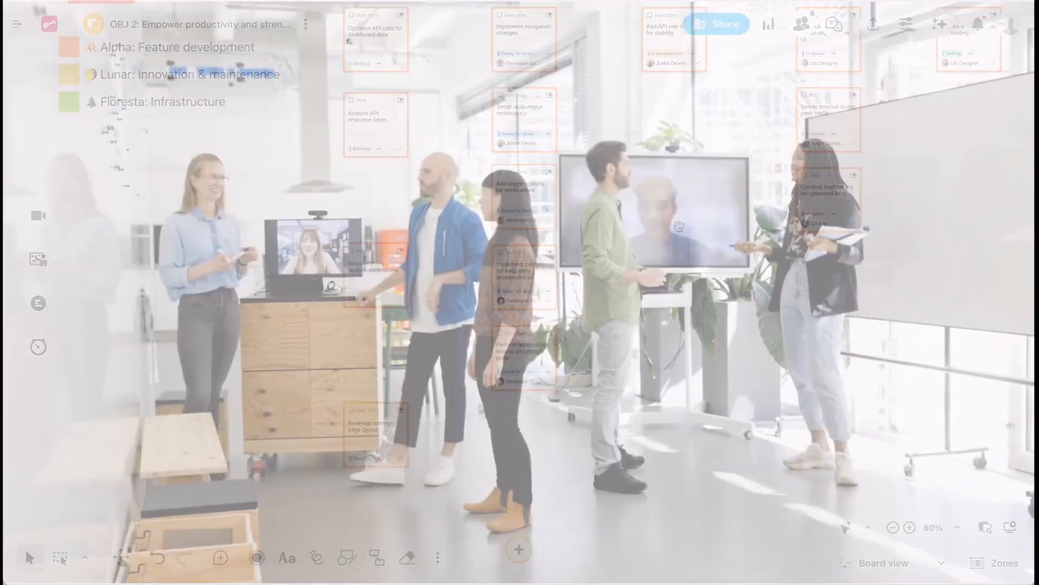